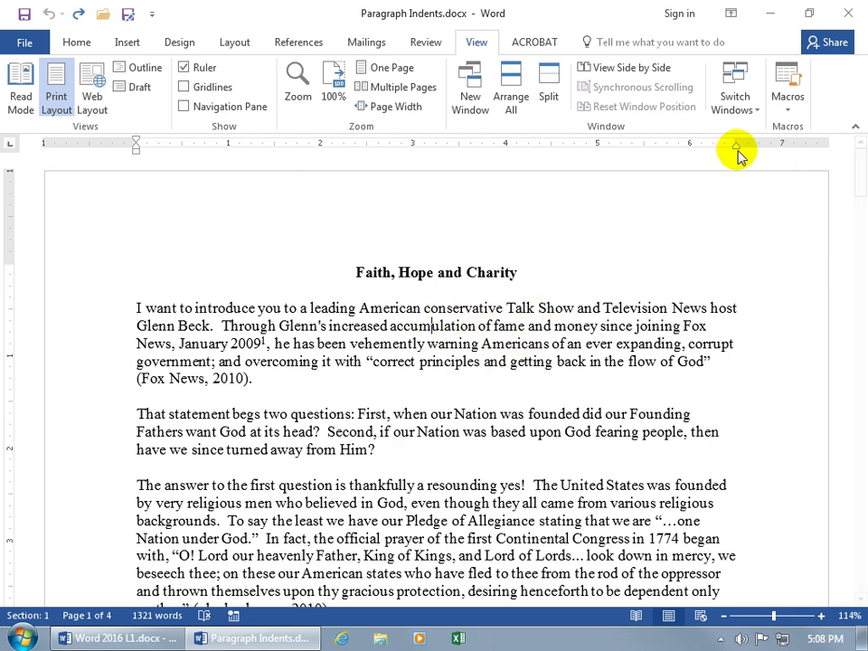
# Step: Use the ruler markers to bring the right indent to 6 inches and try left and hanging indents
pyautogui.moveTo(737, 147); pyautogui.dragTo(690, 150)
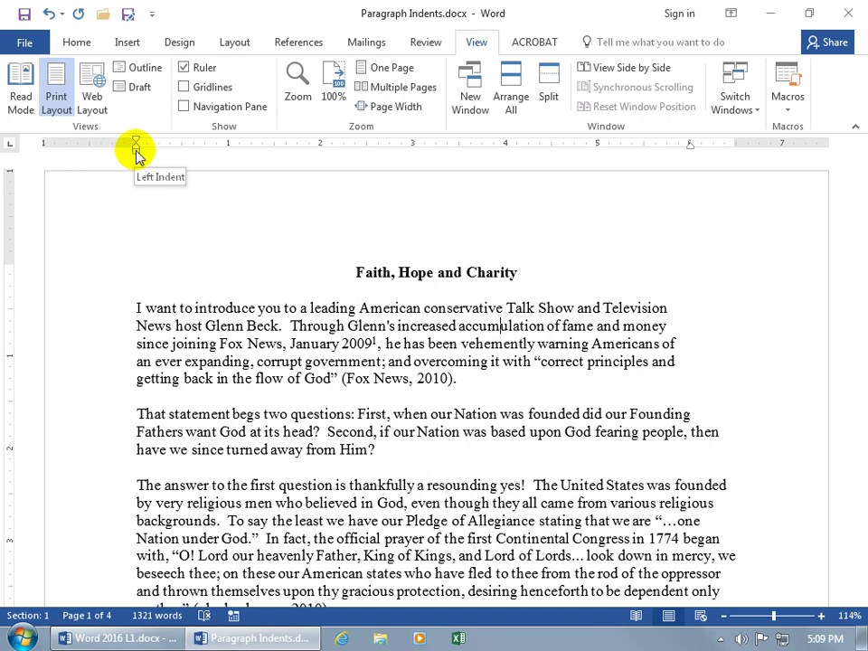
pyautogui.moveTo(135, 150); pyautogui.dragTo(180, 150)
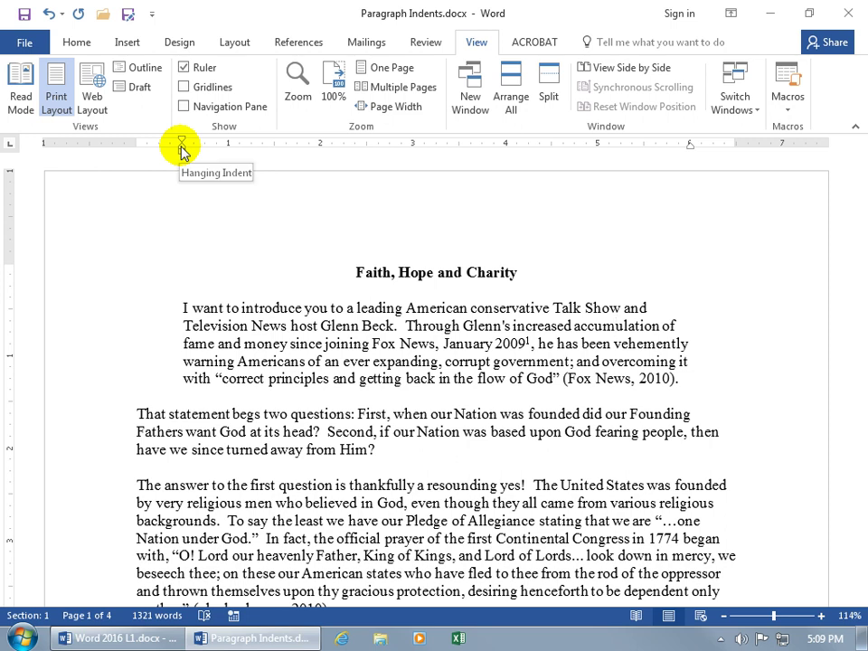
pyautogui.moveTo(180, 148); pyautogui.dragTo(229, 149)
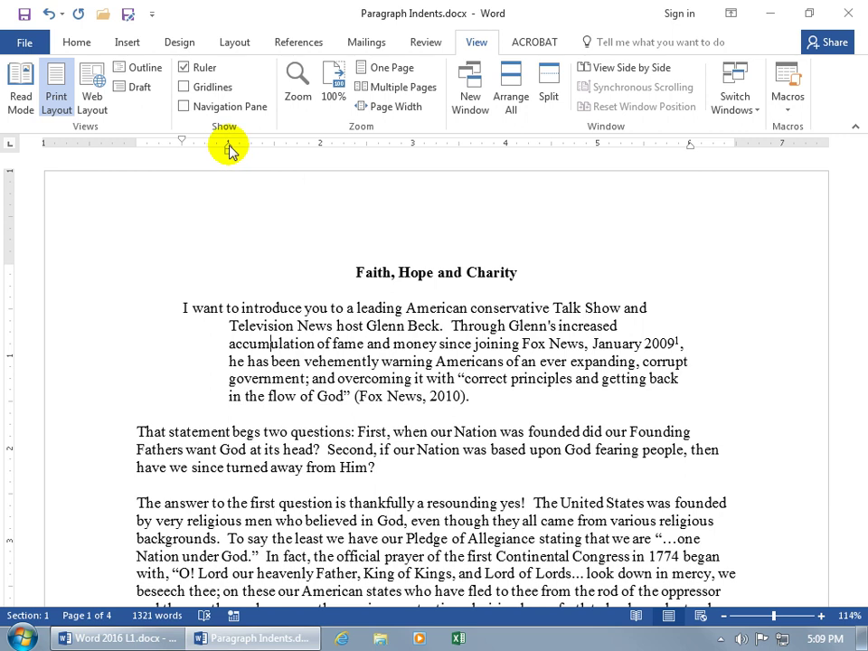
pyautogui.moveTo(230, 148); pyautogui.dragTo(200, 151)
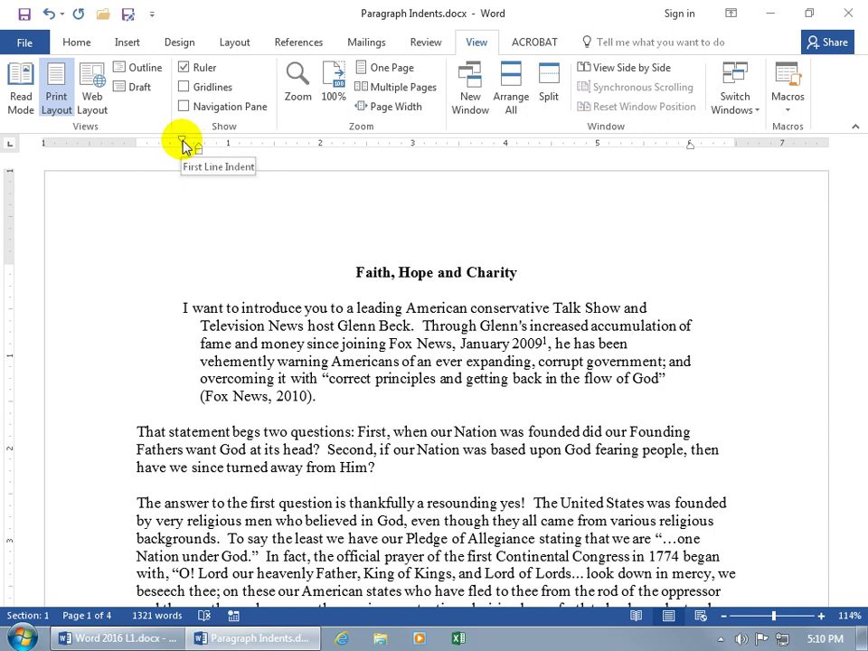
pyautogui.moveTo(200, 156); pyautogui.dragTo(144, 152)
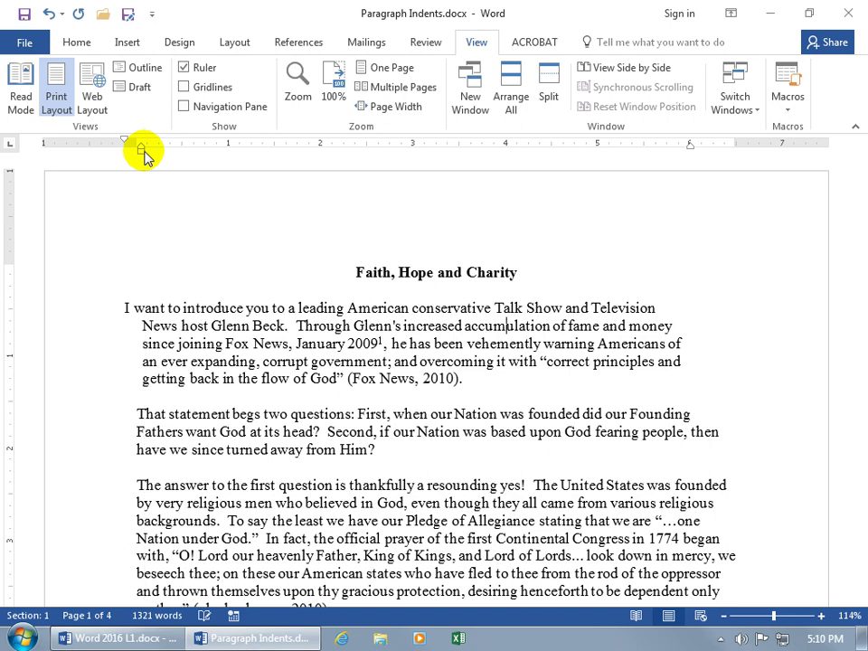
# Step: Undo the last change, align the wrapped lines at 0.5" and indent the first line further
pyautogui.click(48, 13)
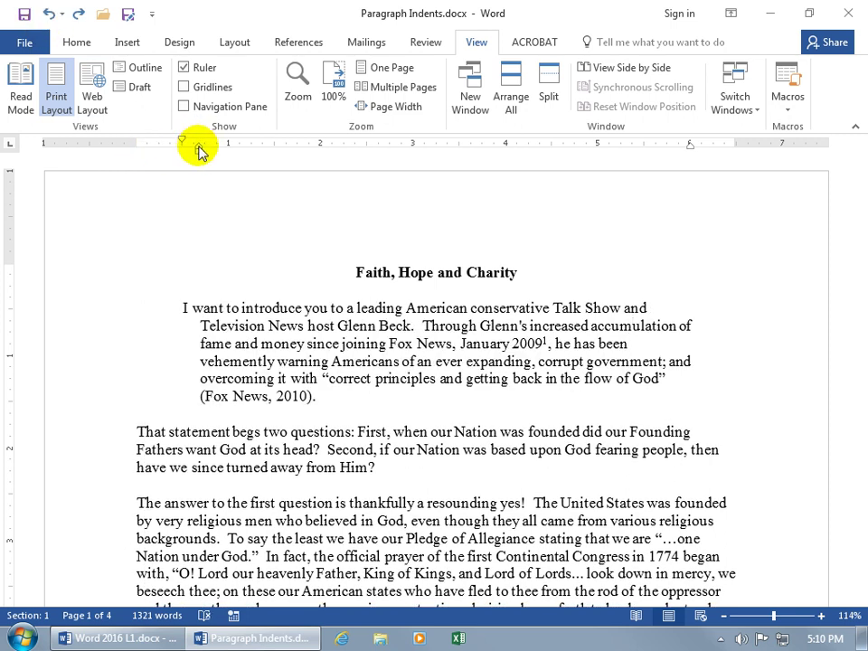
pyautogui.moveTo(199, 151); pyautogui.dragTo(182, 146)
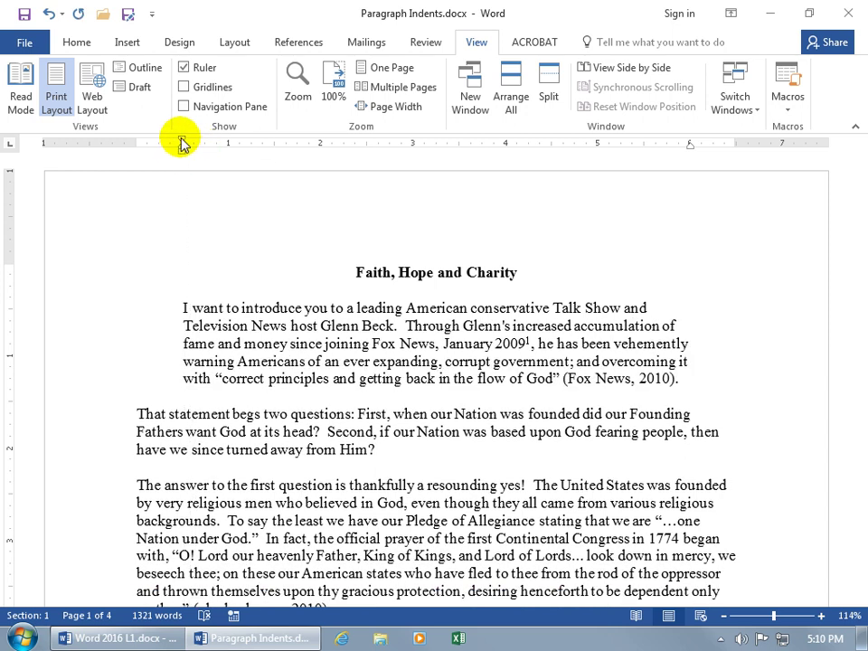
pyautogui.moveTo(182, 141); pyautogui.dragTo(222, 141)
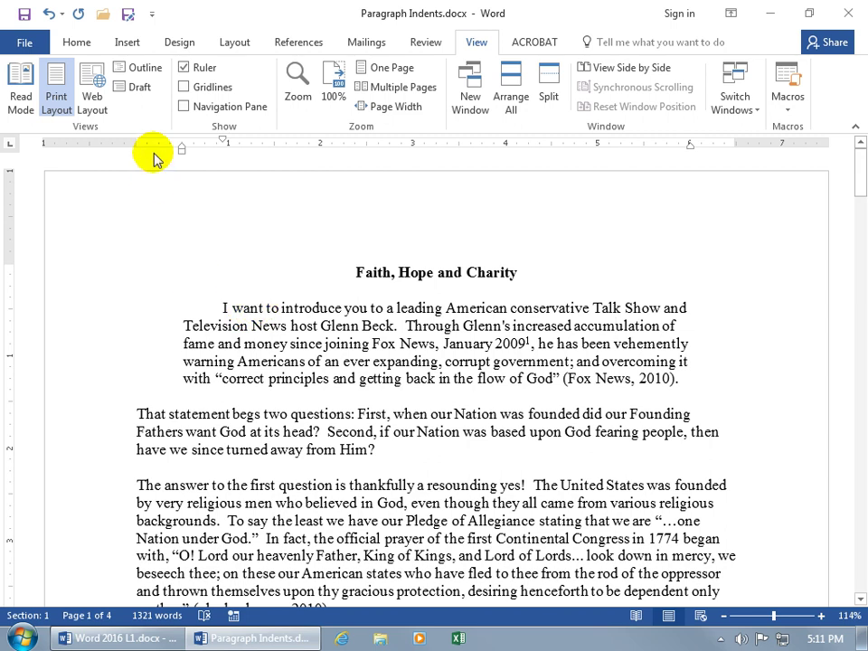
pyautogui.click(78, 43)
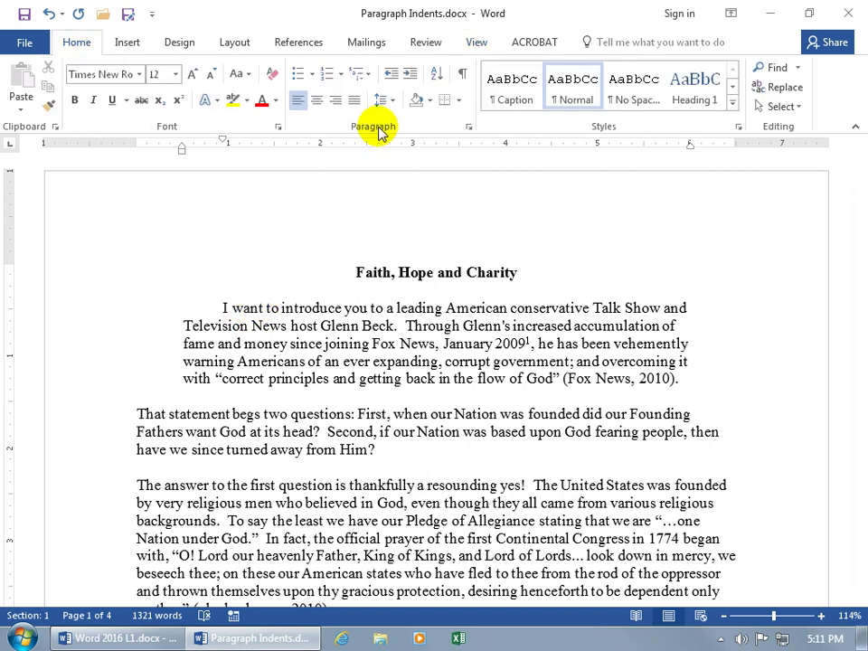
pyautogui.click(398, 77)
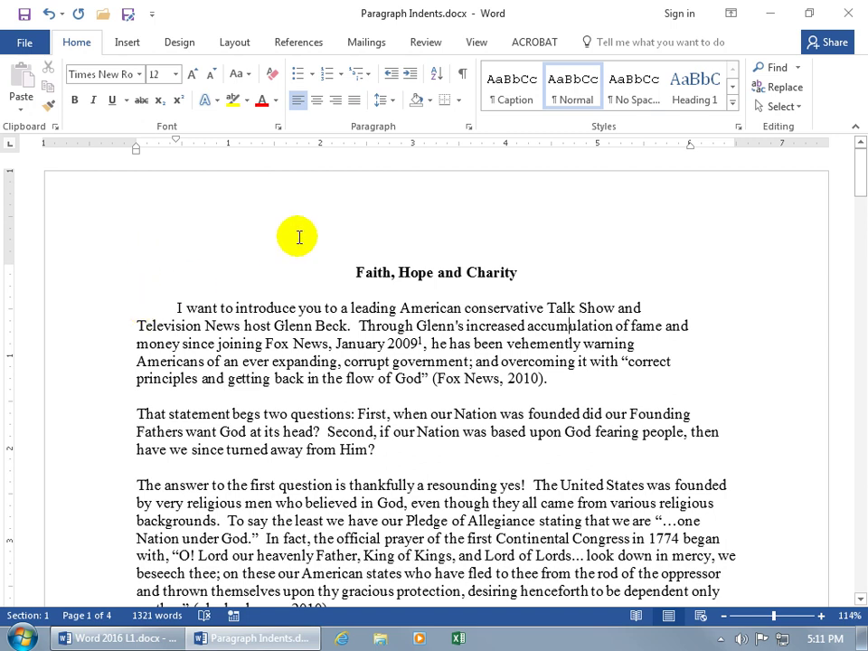
pyautogui.click(409, 75)
pyautogui.click(409, 75)
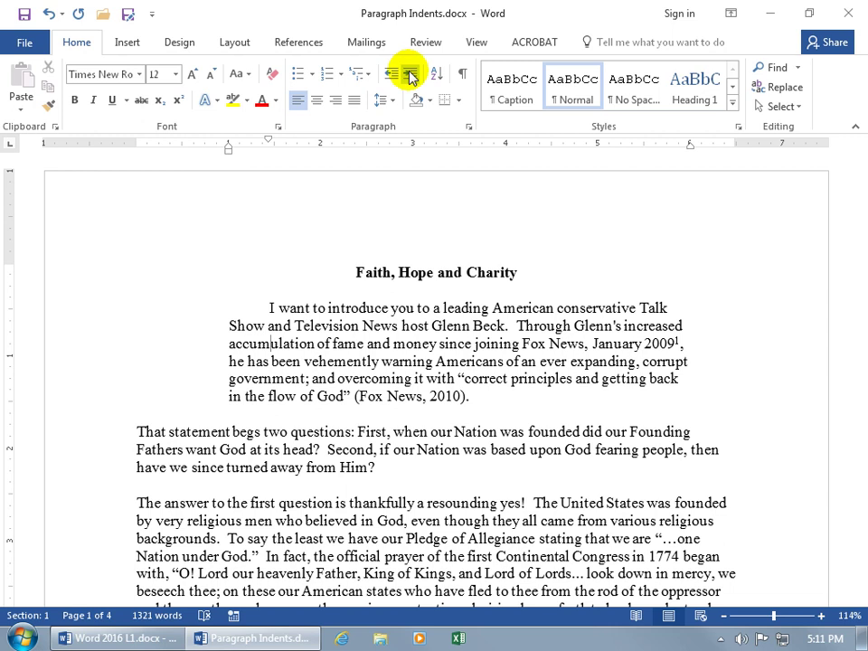
pyautogui.click(391, 75)
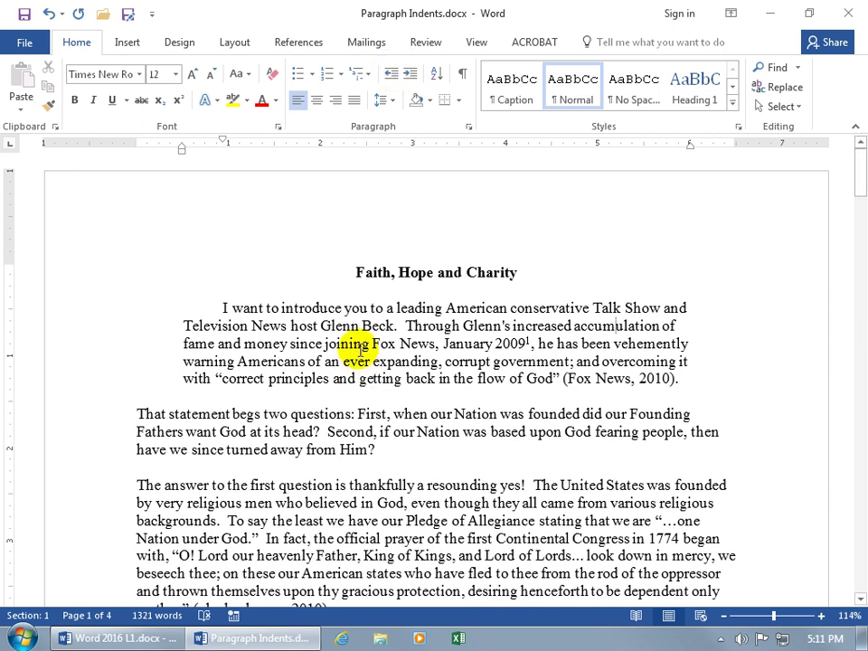
# Step: Lower the paragraph's right indent from 0.5" to 0.2" on the Layout tab
pyautogui.click(235, 41)
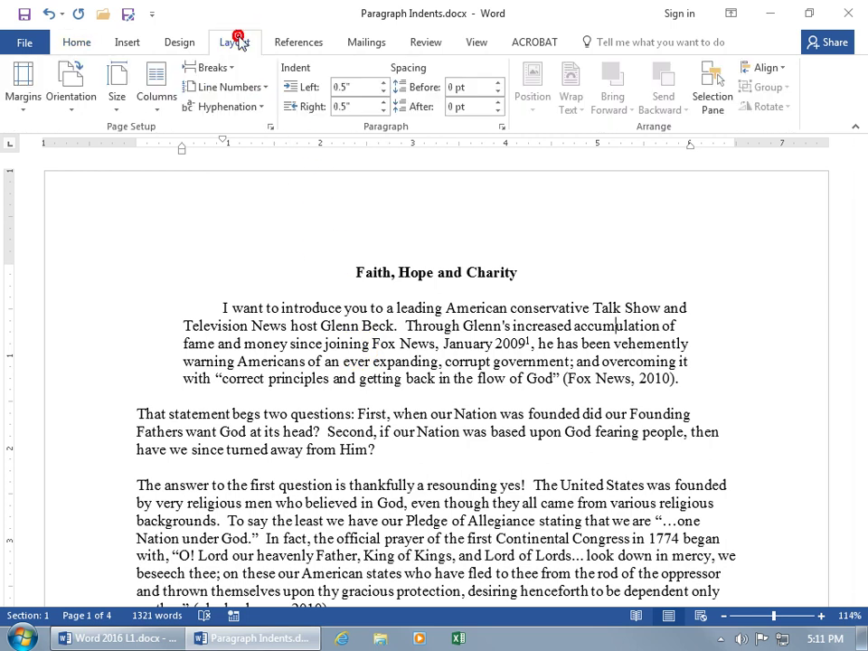
pyautogui.click(384, 111)
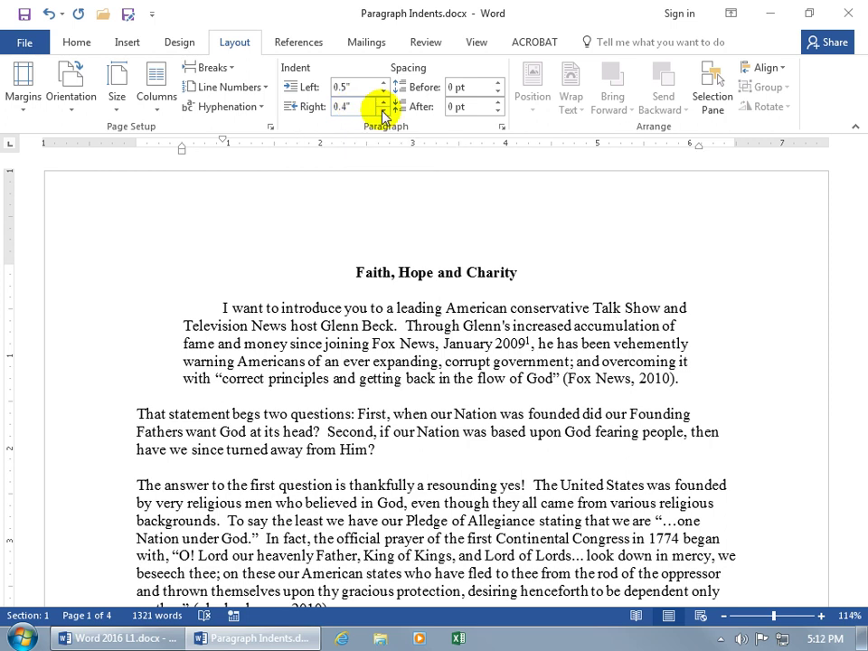
pyautogui.click(383, 111)
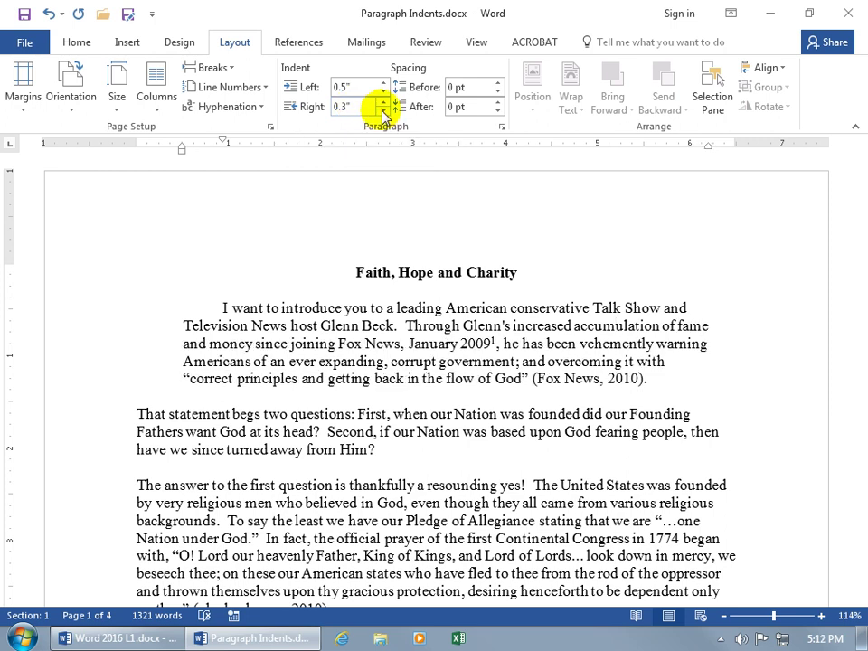
pyautogui.click(384, 111)
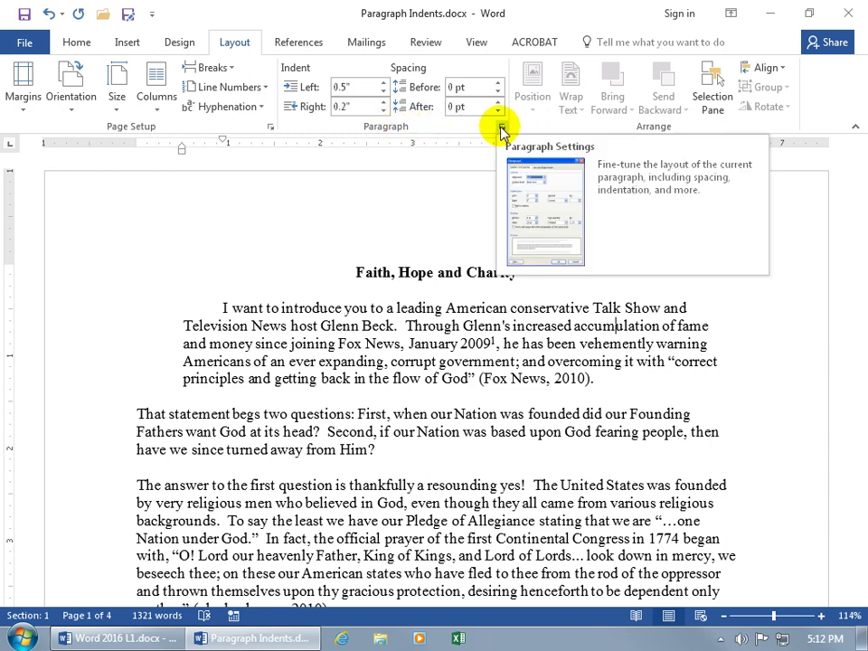
# Step: In the Paragraph dialog, raise the right indent back to 0.5"
pyautogui.click(80, 42)
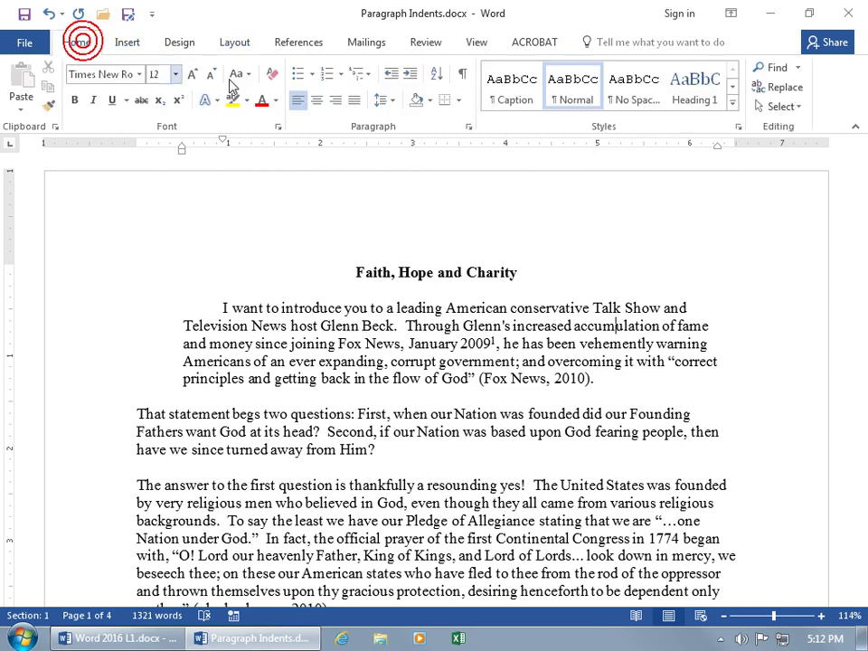
pyautogui.click(469, 128)
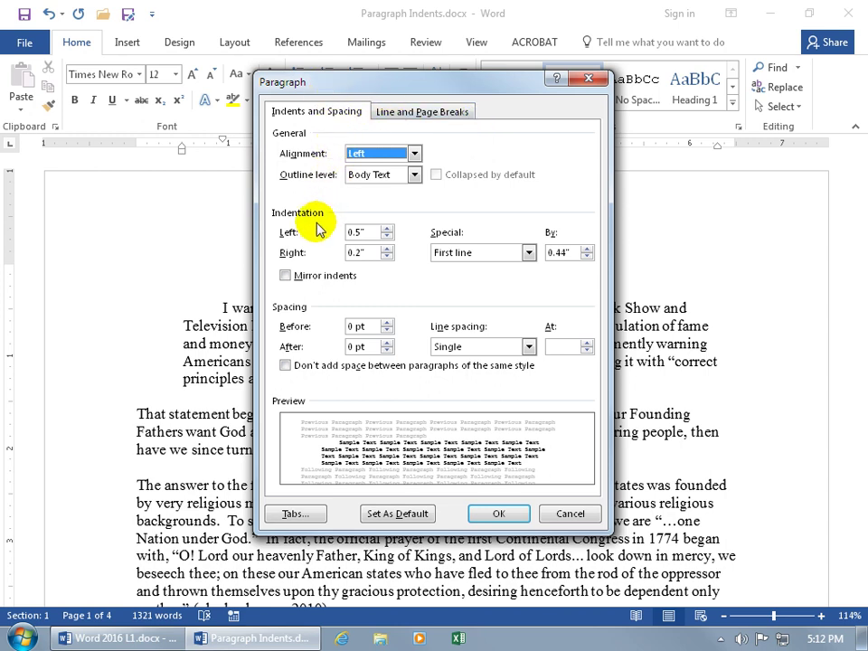
pyautogui.click(387, 248)
pyautogui.click(387, 248)
pyautogui.click(387, 248)
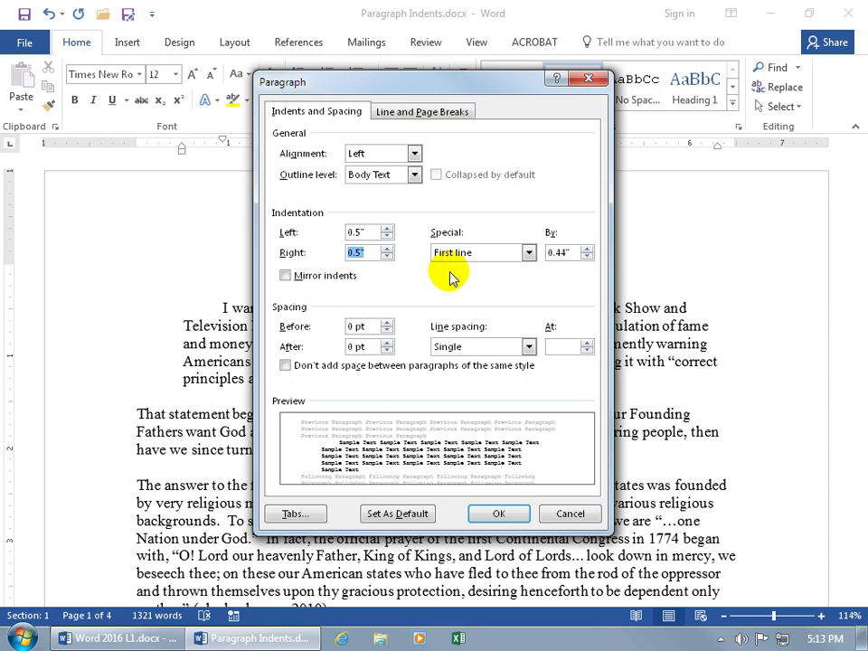
# Step: Set the first-line indent to 0.45" and apply the paragraph settings
pyautogui.click(588, 248)
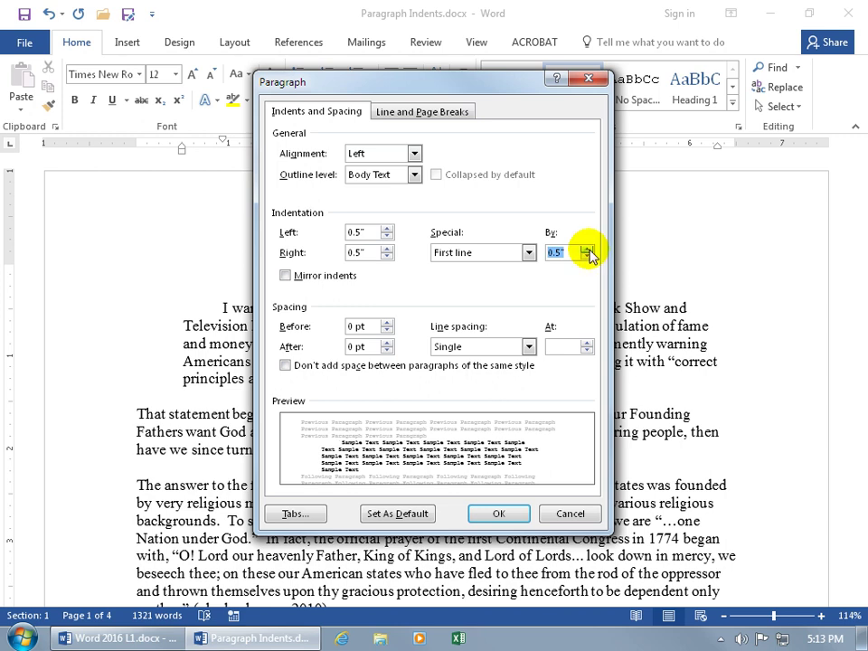
pyautogui.click(557, 253)
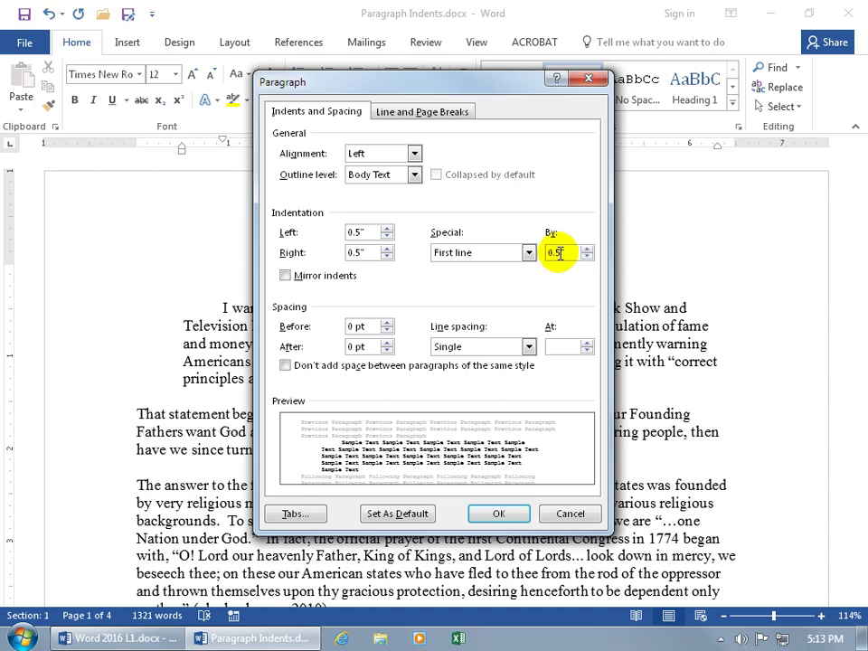
pyautogui.write('4')
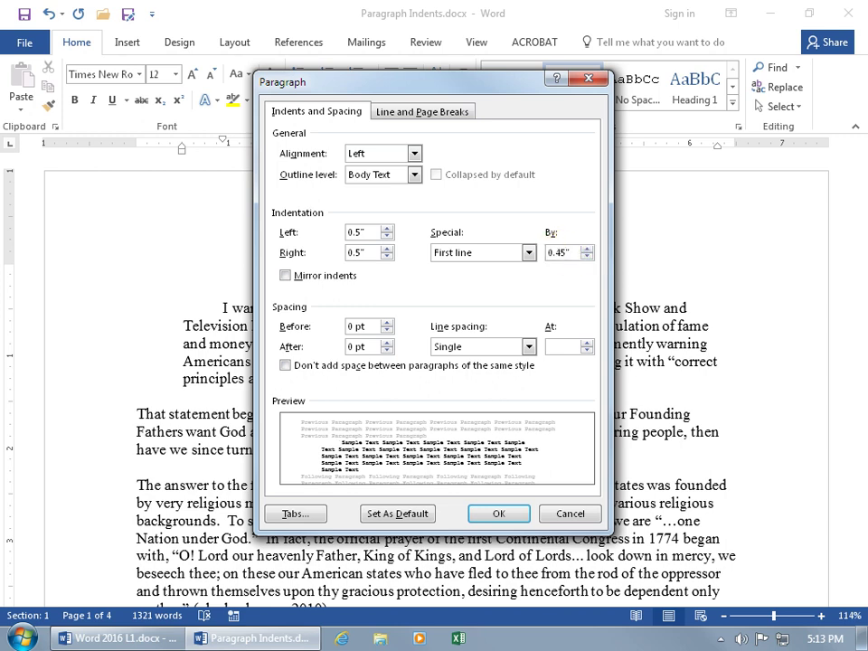
pyautogui.click(500, 513)
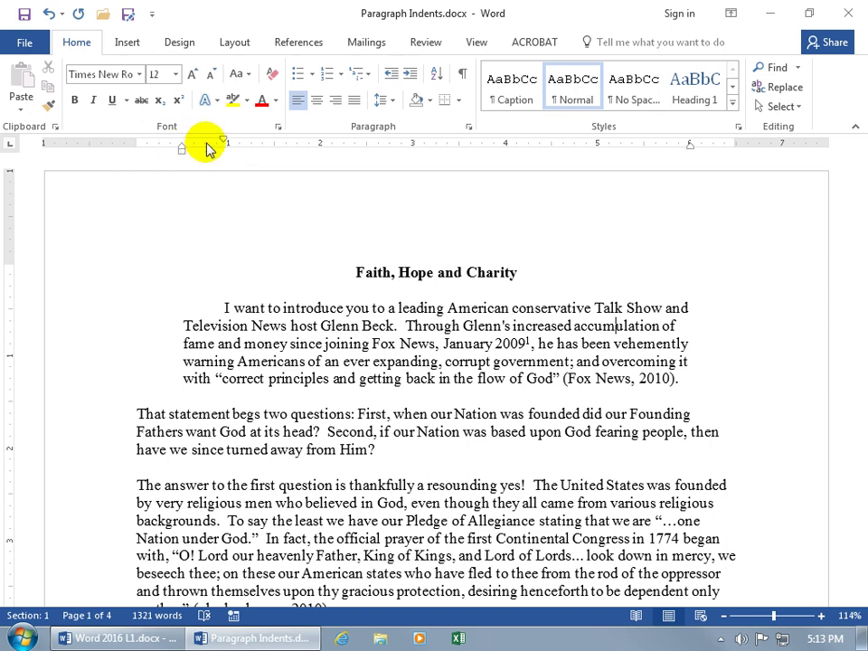
# Step: Give the first paragraph a hanging special indent through the Paragraph dialog
pyautogui.doubleClick(691, 149)
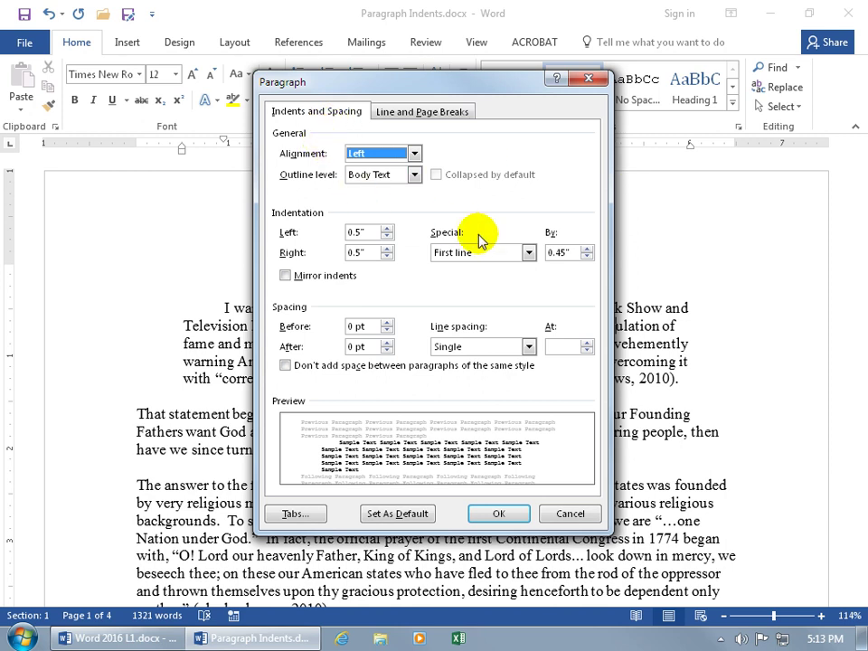
pyautogui.click(529, 253)
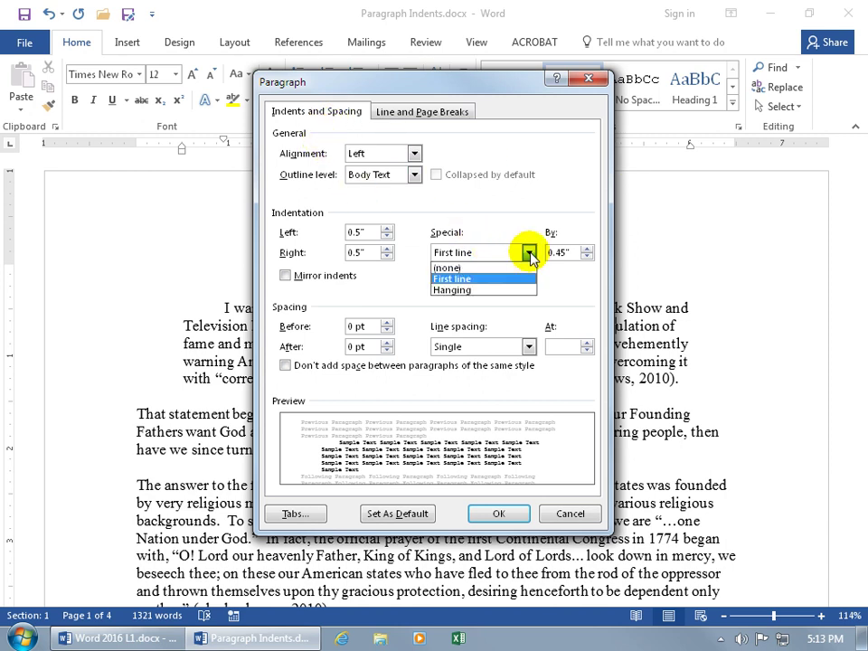
pyautogui.click(504, 290)
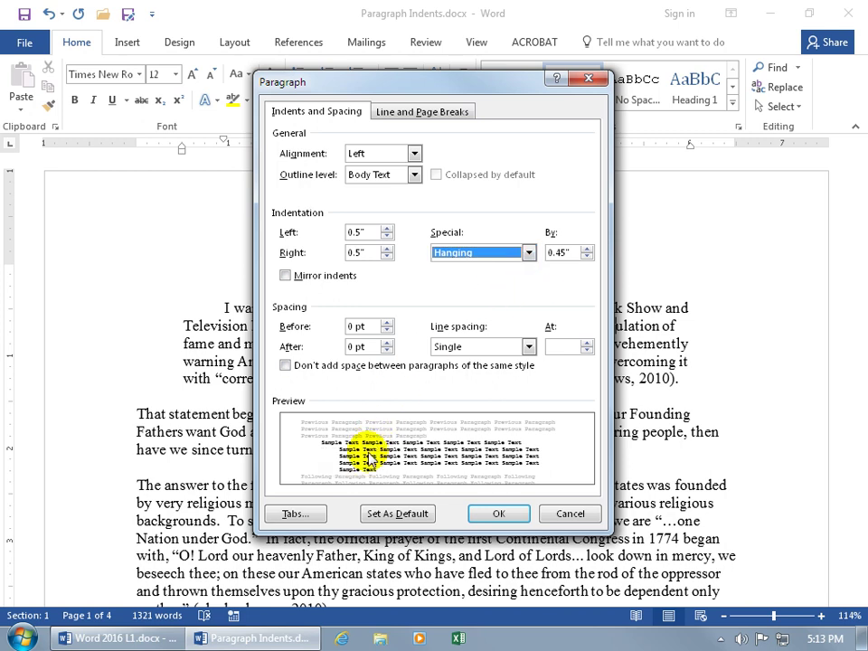
pyautogui.click(498, 512)
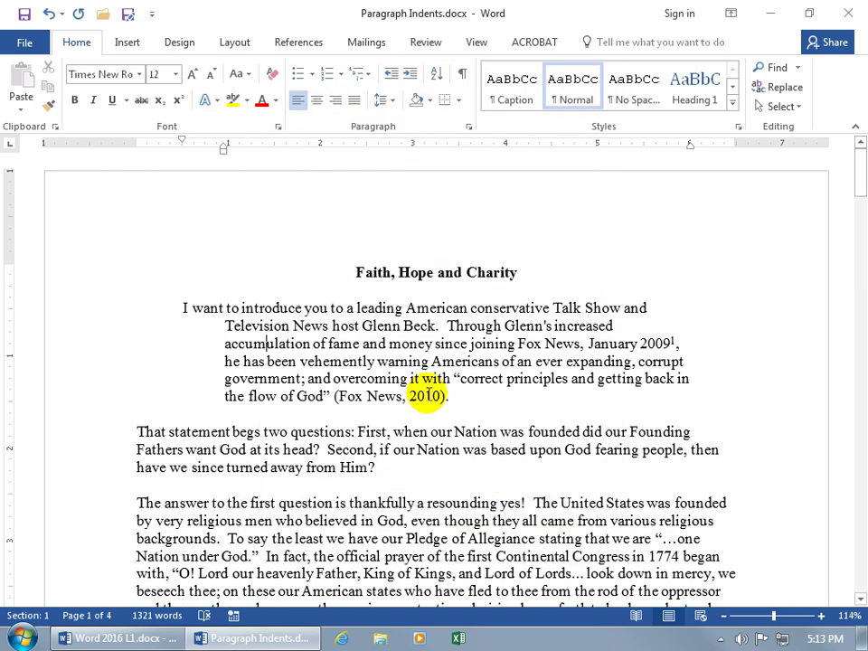
# Step: Set the paragraph's special indent back to (none)
pyautogui.doubleClick(692, 147)
pyautogui.click(528, 253)
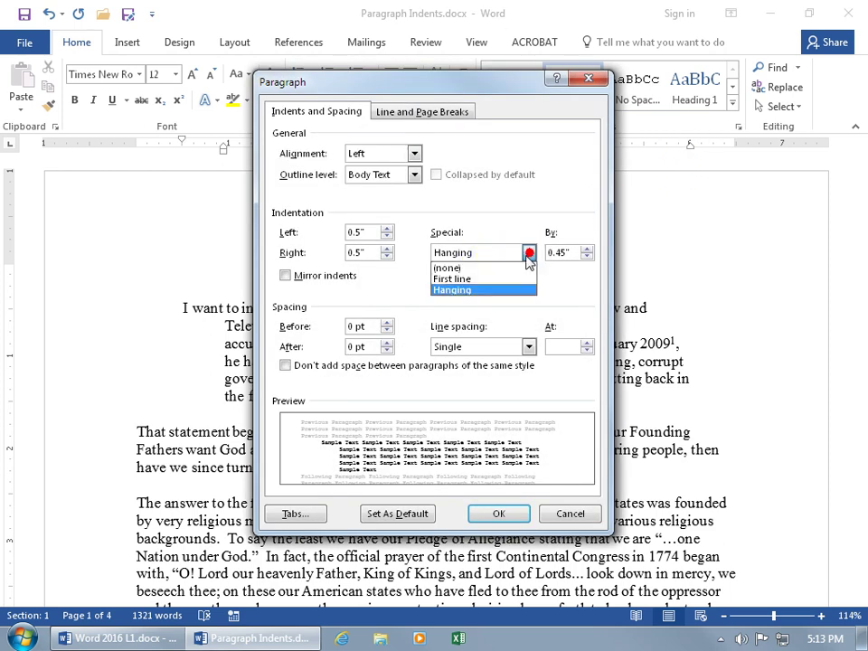
pyautogui.click(502, 268)
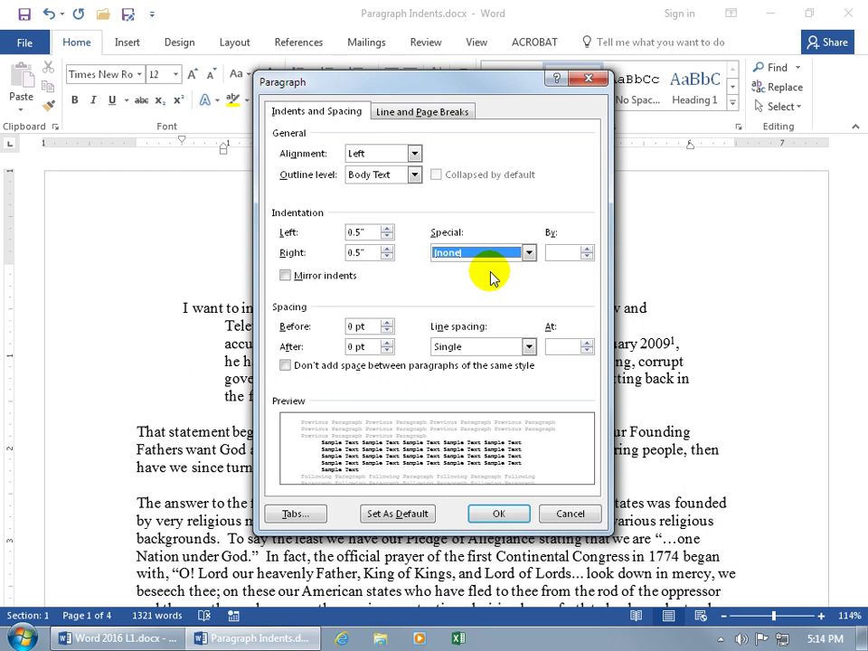
pyautogui.click(500, 514)
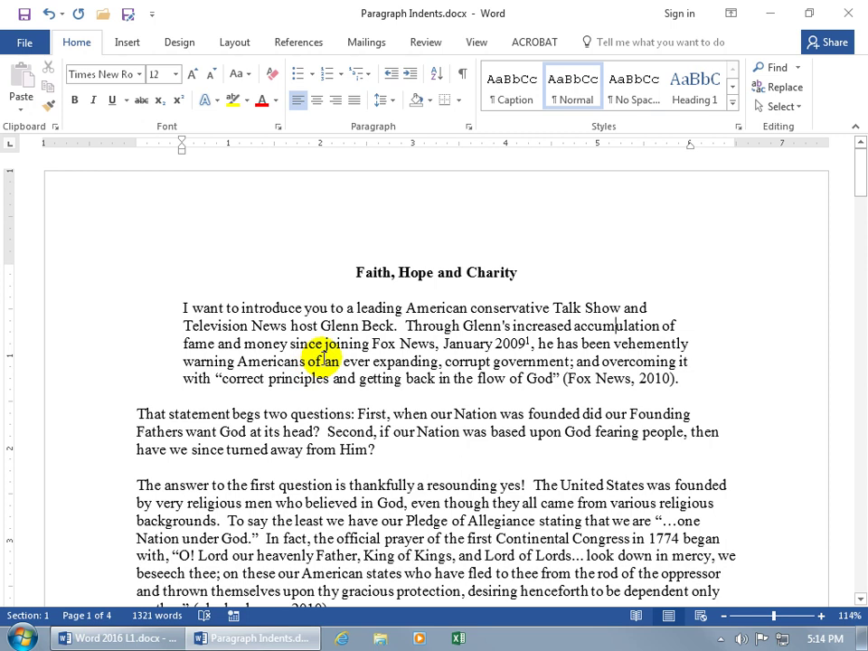
# Step: Add a hanging indent with Ctrl+T and replace the opening word 'I' with 'Walk'
pyautogui.hotkey('ctrl', 't')
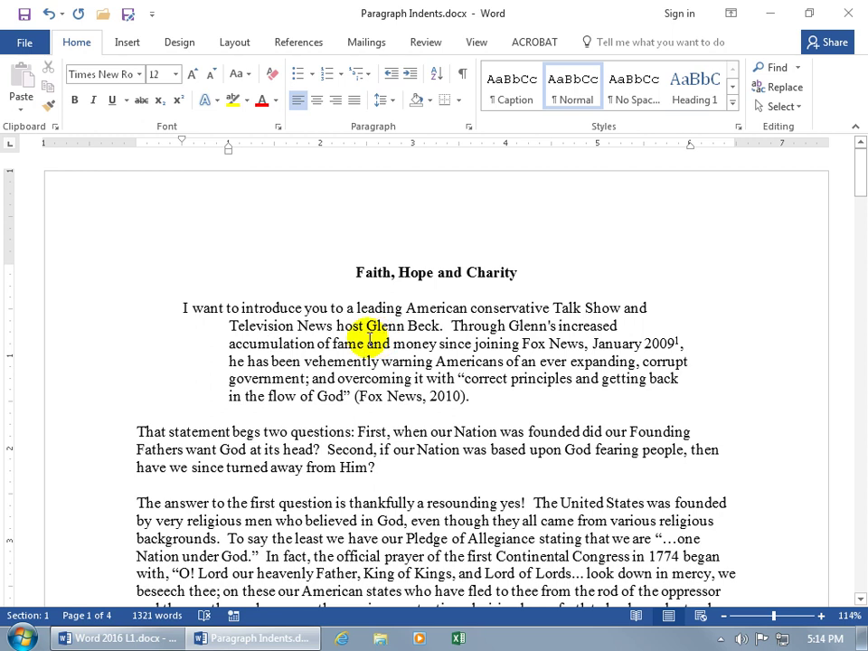
pyautogui.click(185, 308)
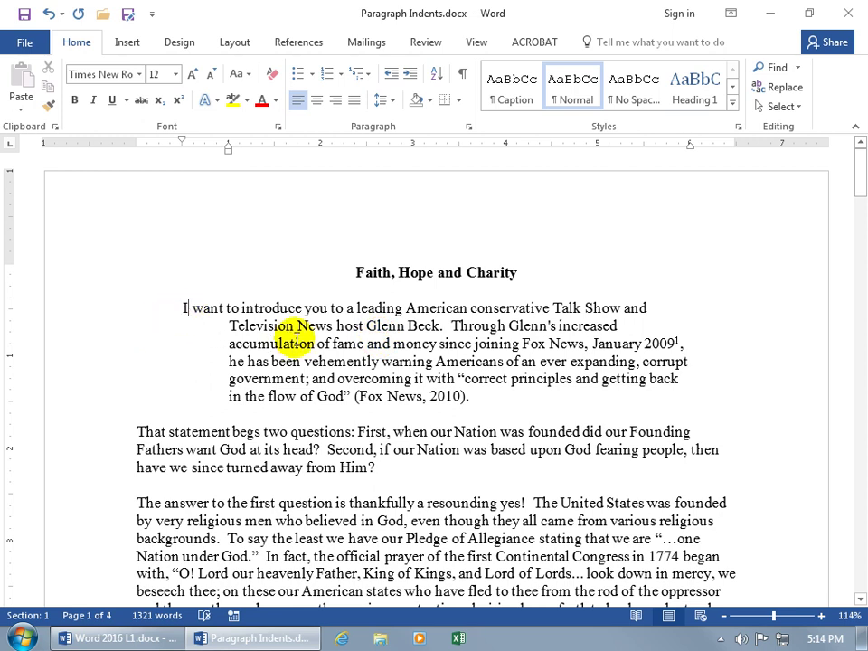
pyautogui.doubleClick(184, 308)
pyautogui.write('Walk')
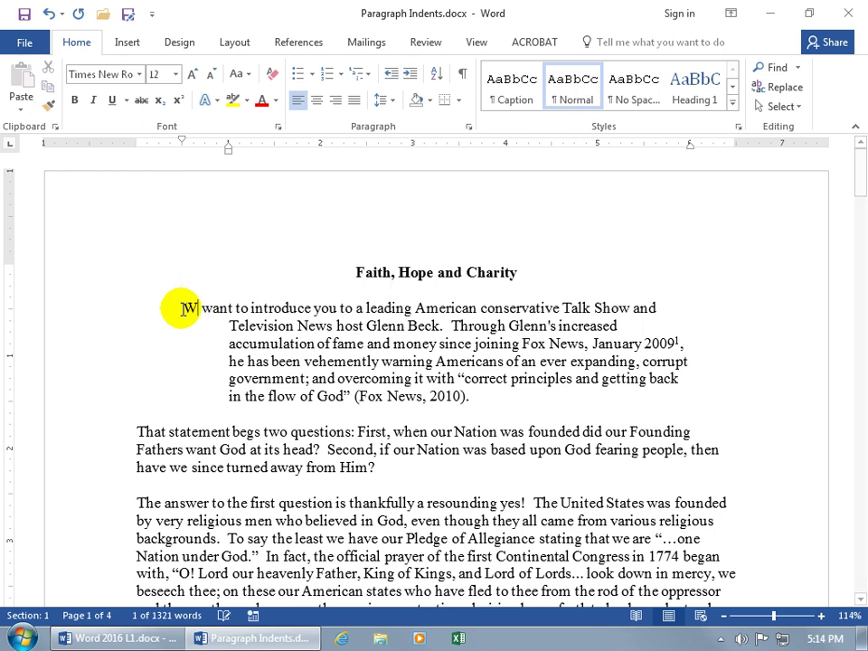
# Step: Deepen the hanging indent and tab the text after 'Walk' to it, removing the extra space
pyautogui.click(181, 309)
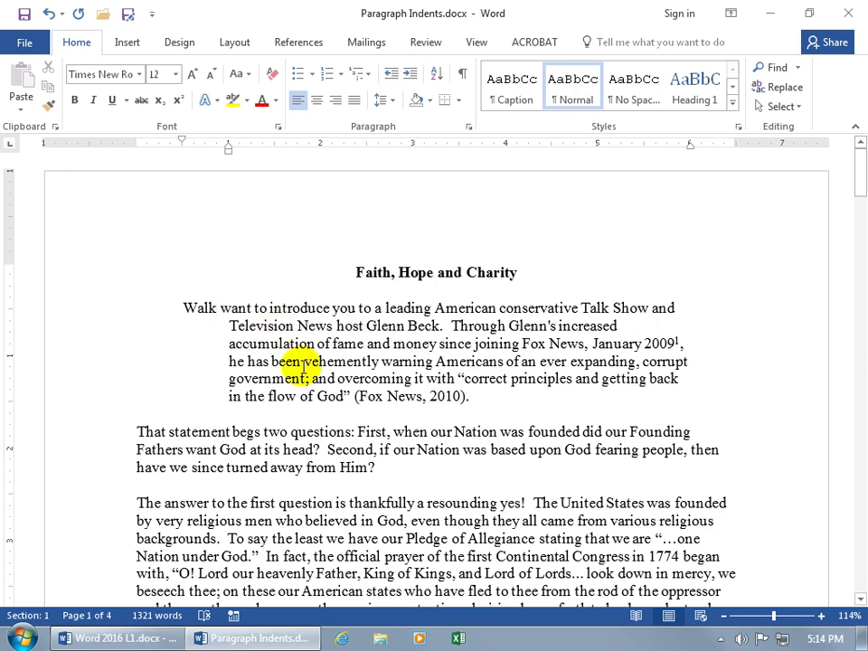
pyautogui.hotkey('ctrl', 't')
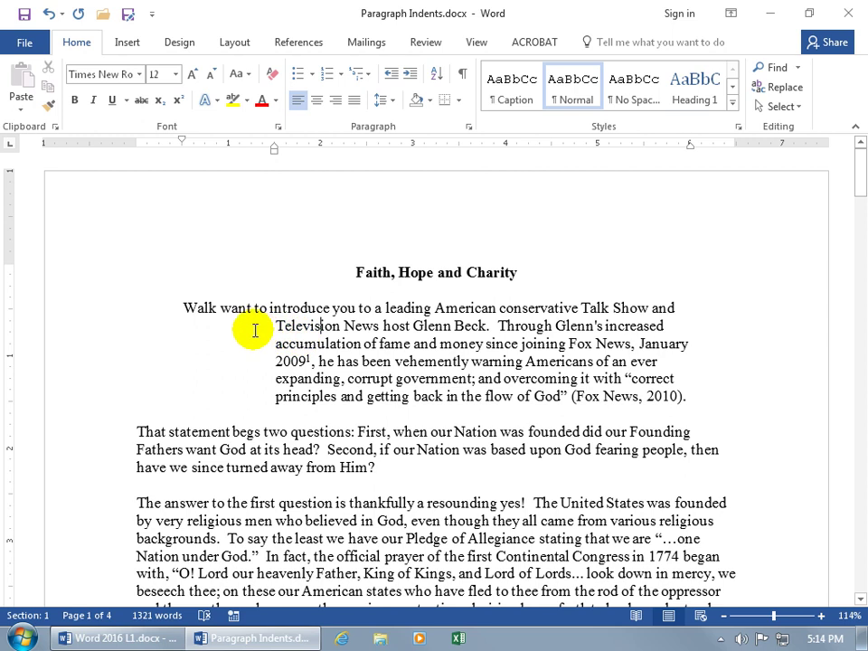
pyautogui.click(218, 308)
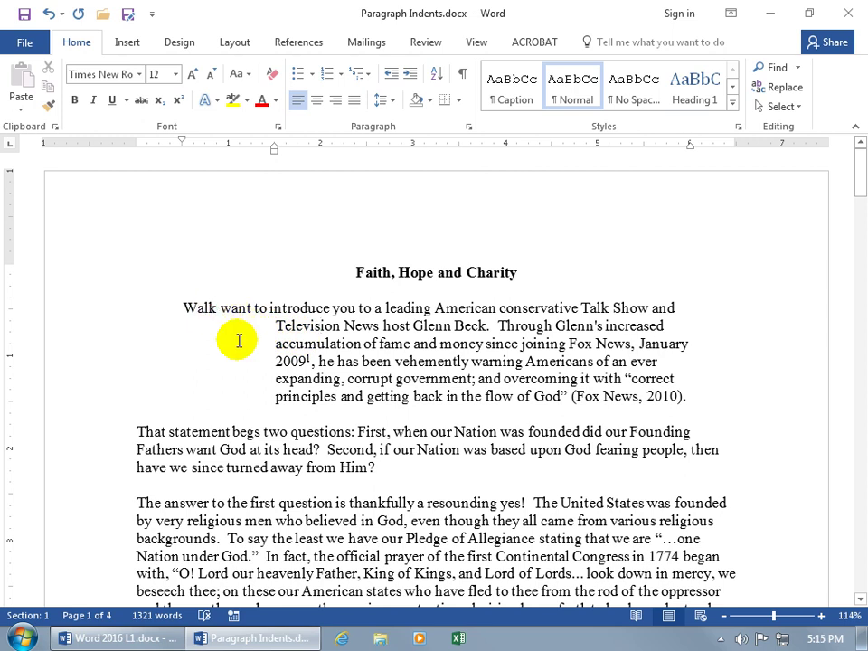
pyautogui.press('Tab')
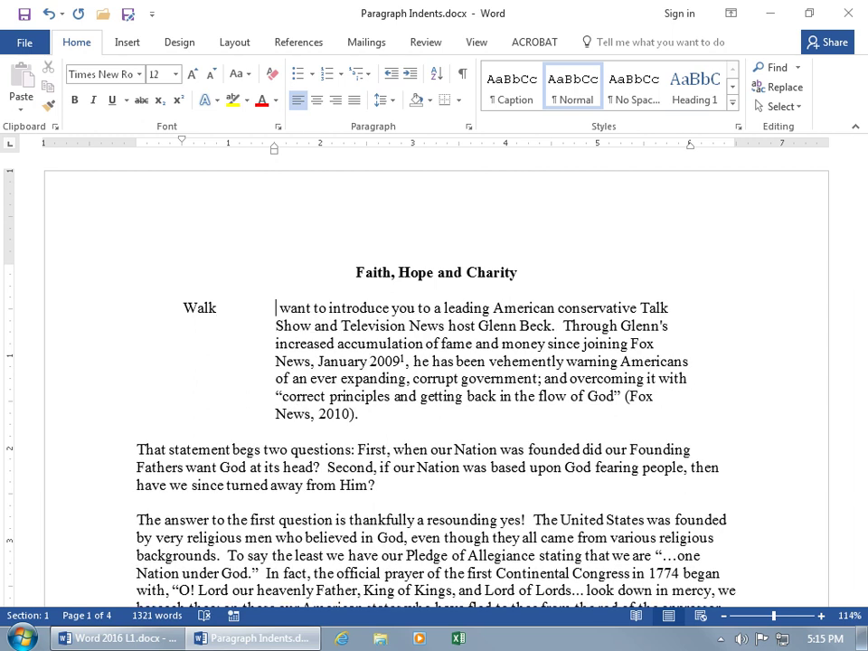
pyautogui.press('Delete')
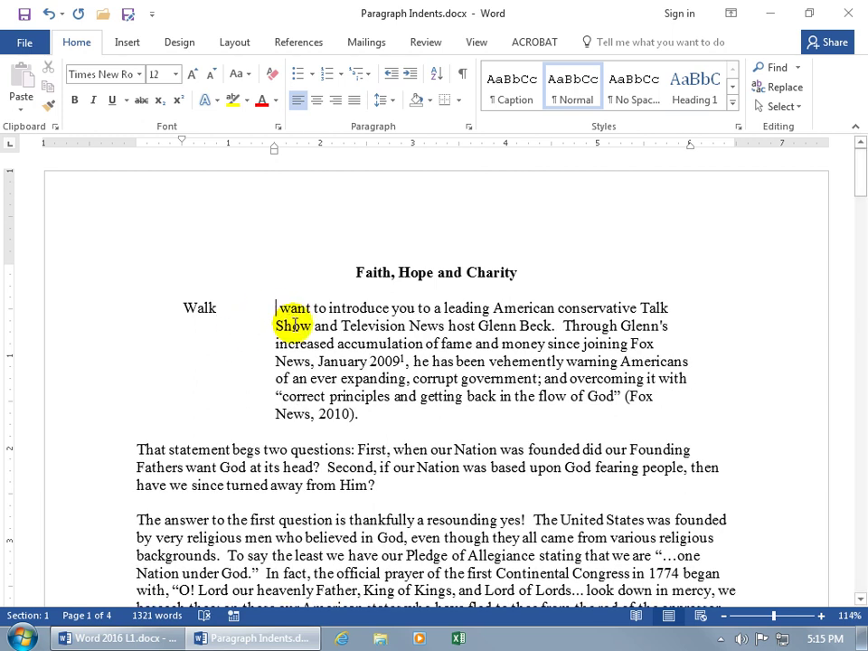